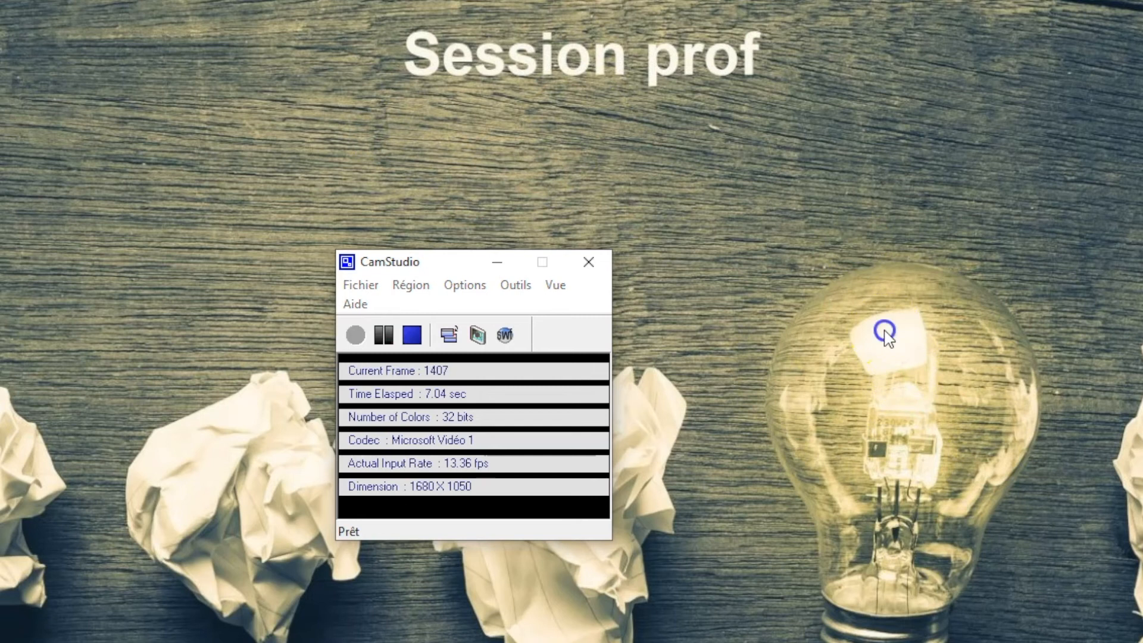
# Step: Stop the screen recording, save it to the desktop as "test cursur.avi" and stop its playback
pyautogui.click(409, 335)
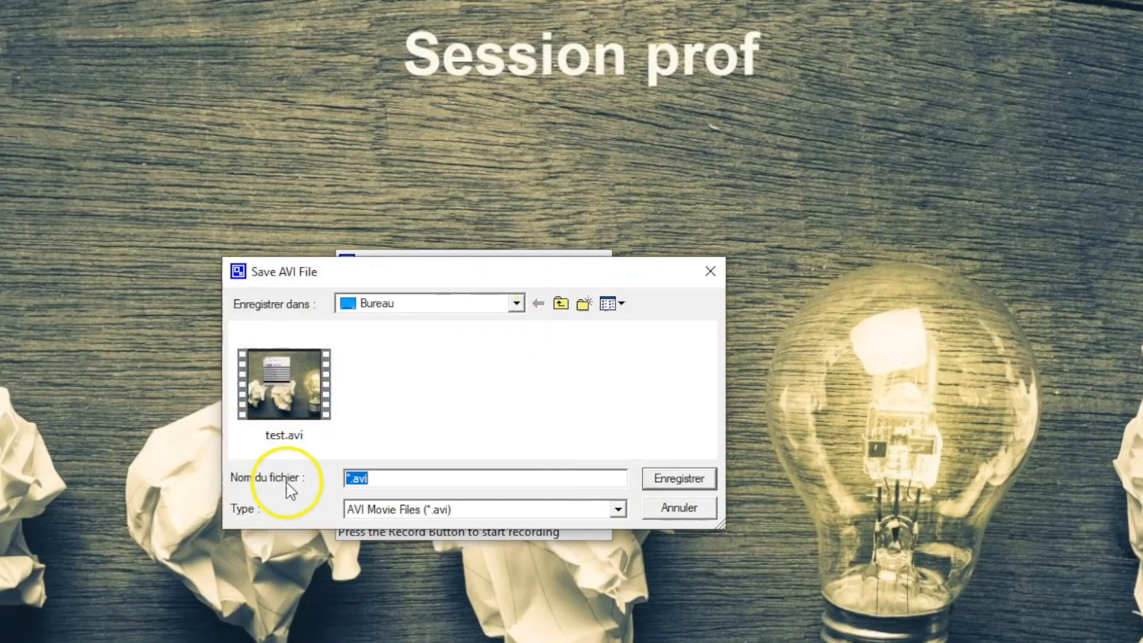
pyautogui.click(350, 478)
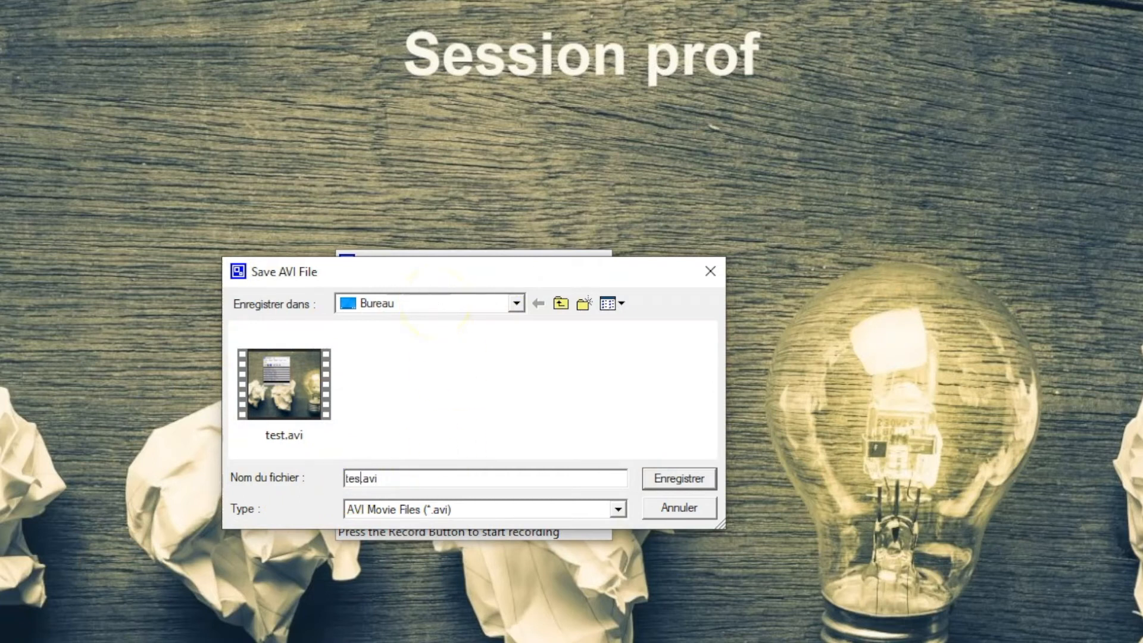
pyautogui.write('test cursur')
pyautogui.press('Return')
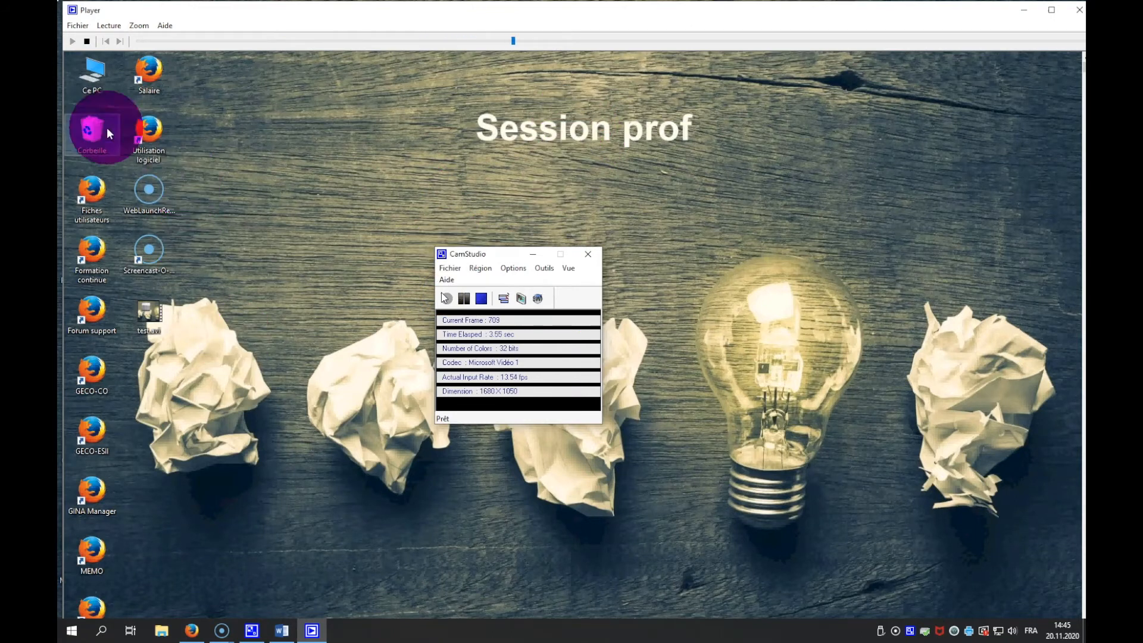
pyautogui.click(87, 41)
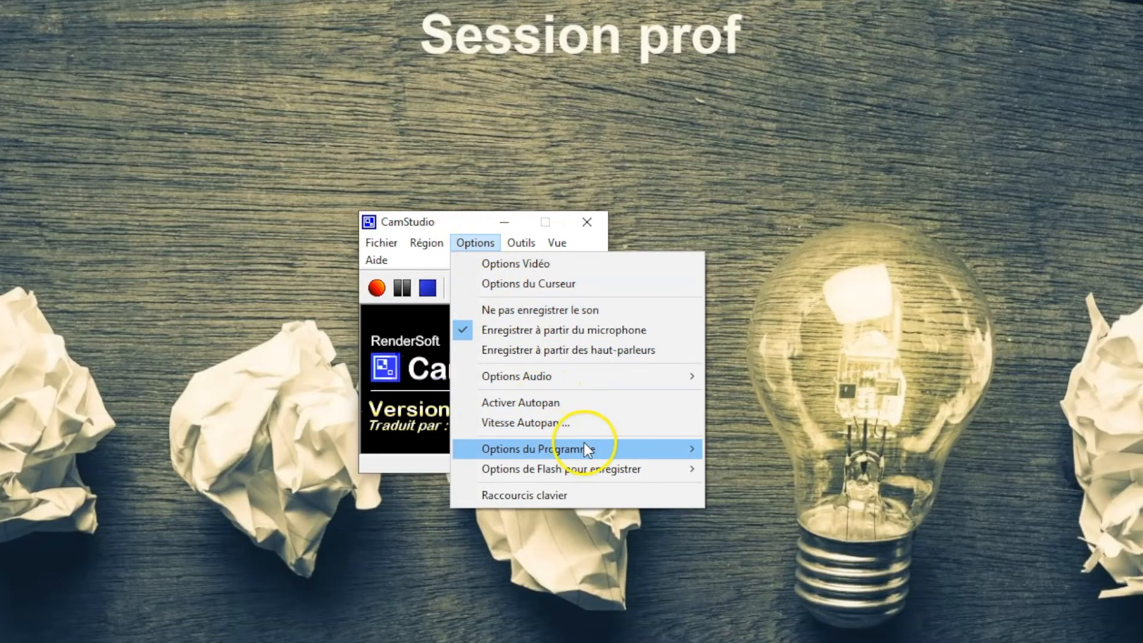
# Step: Enable minimising the program when recording starts, start a new recording and open the recorder's commands from the notification area
pyautogui.moveTo(607, 447)
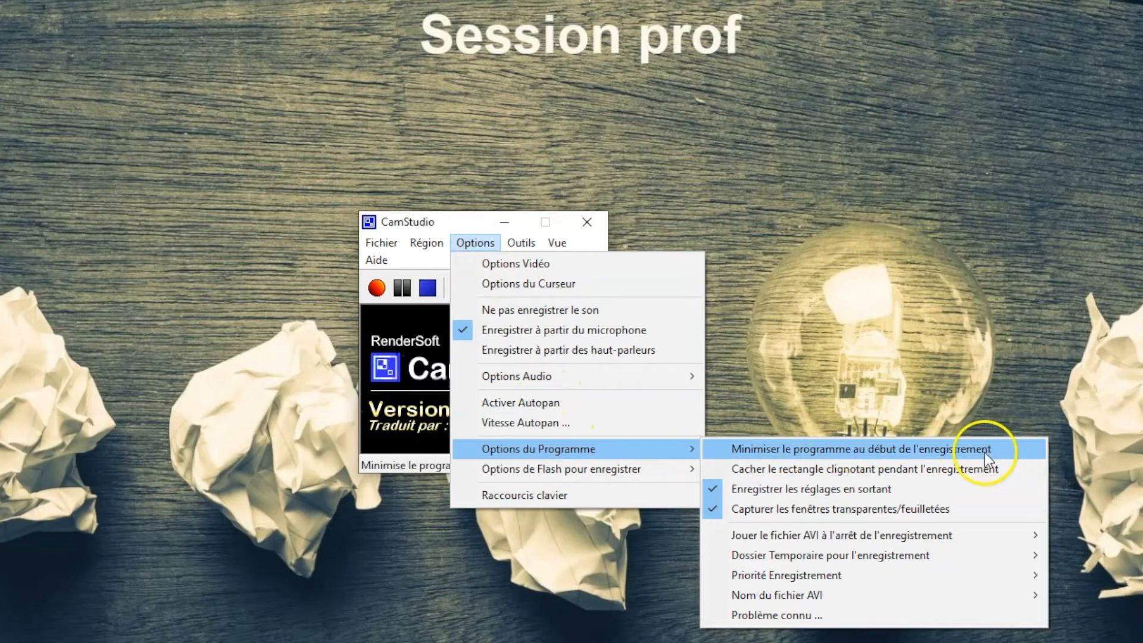
pyautogui.click(874, 453)
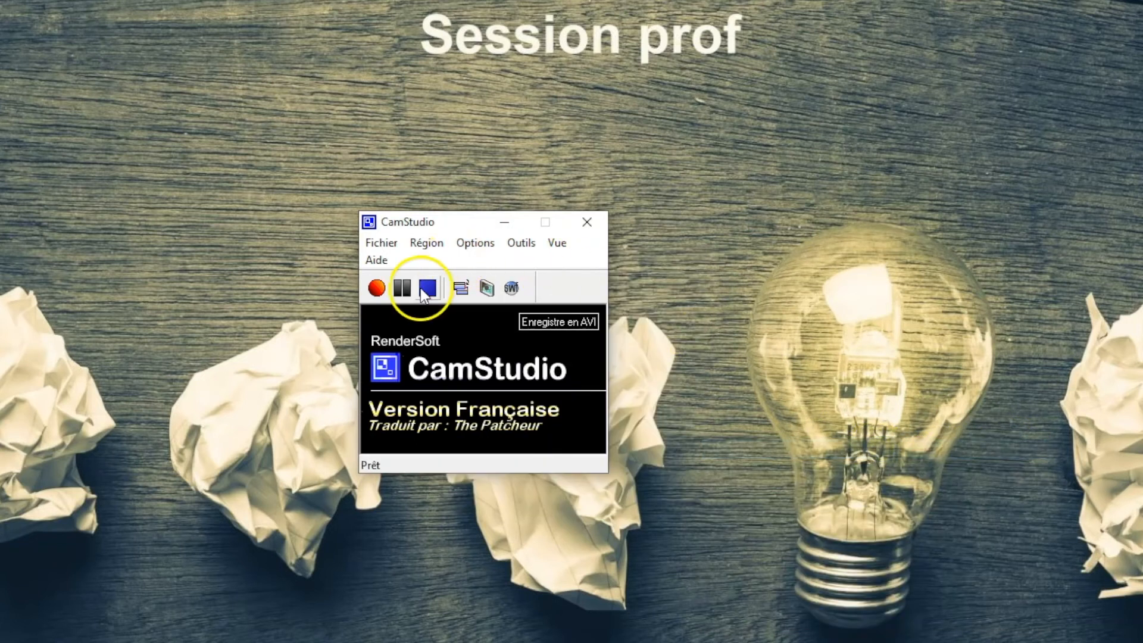
pyautogui.click(375, 288)
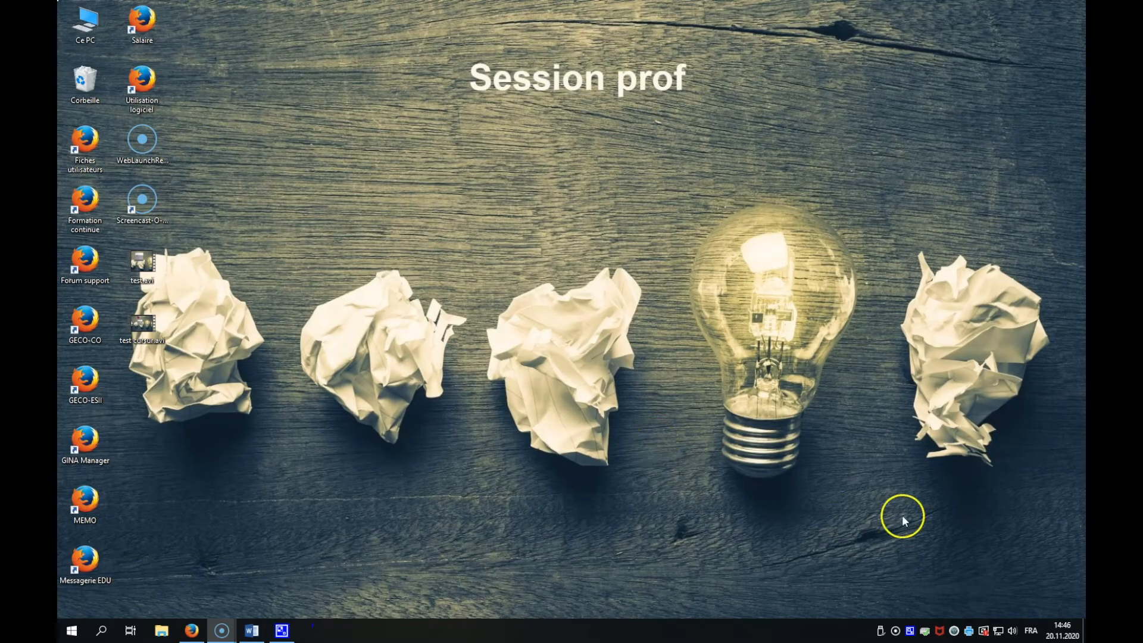
pyautogui.click(913, 636)
pyautogui.rightClick(910, 635)
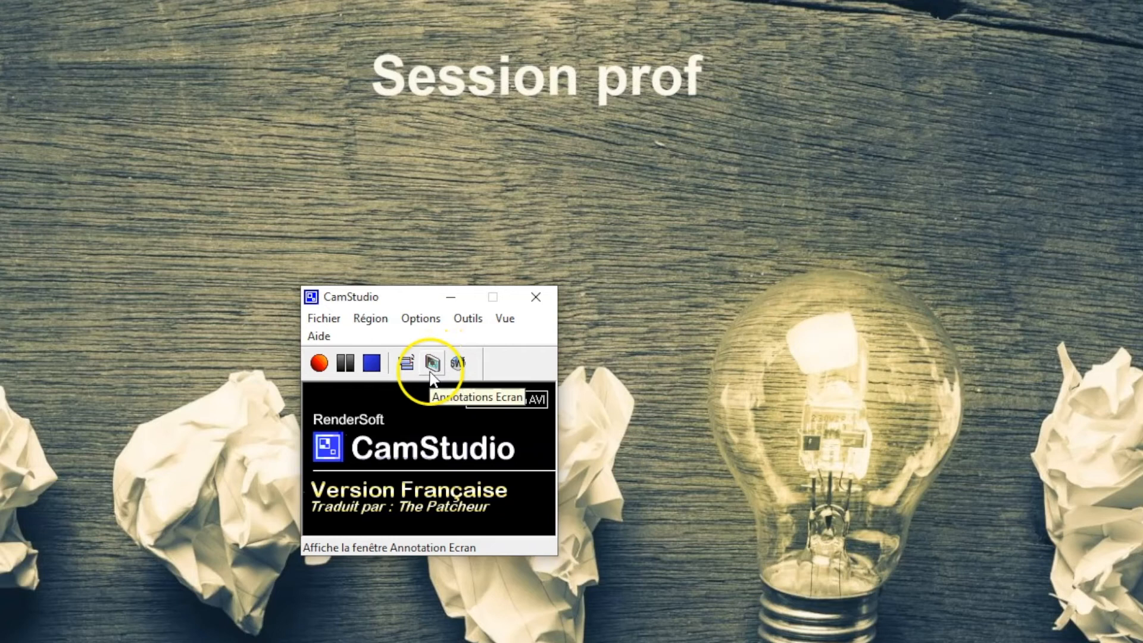
# Step: Open the screen annotations window and place a Banner shape above the CamStudio window
pyautogui.click(431, 363)
pyautogui.moveTo(934, 249)
pyautogui.mouseDown()
pyautogui.moveTo(712, 262)
pyautogui.moveTo(730, 267)
pyautogui.mouseUp()
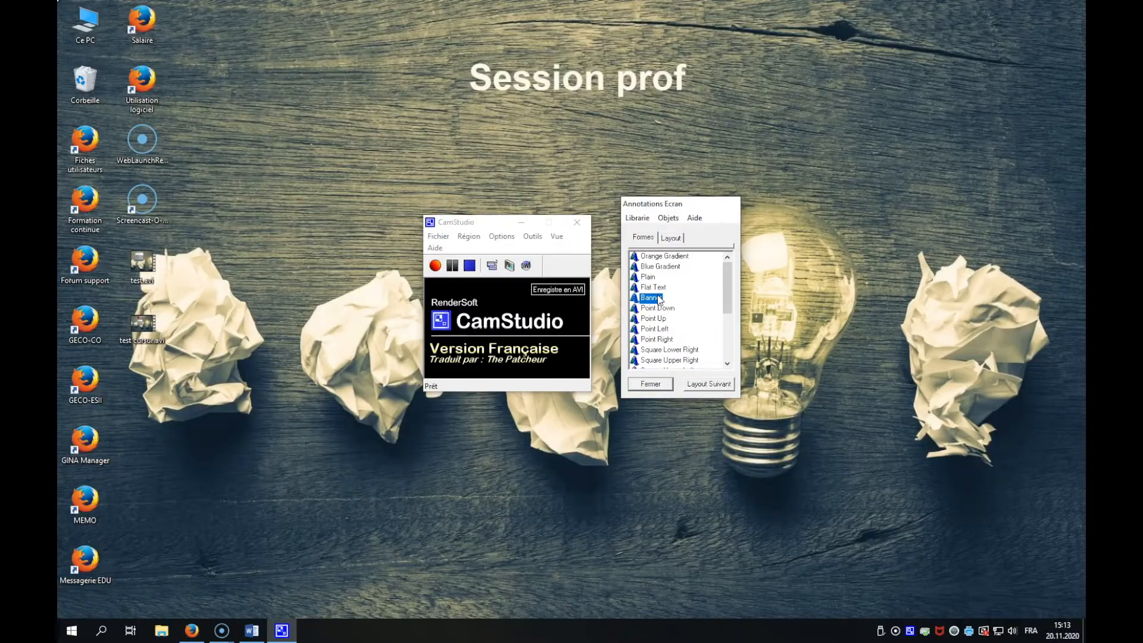
pyautogui.doubleClick(659, 300)
pyautogui.moveTo(212, 238); pyautogui.dragTo(456, 126)
# Step: Add a yellow Square Upper Right callout and a blue Round Lower Left callout, placing each around the CamStudio window
pyautogui.doubleClick(662, 360)
pyautogui.moveTo(230, 268); pyautogui.dragTo(331, 262)
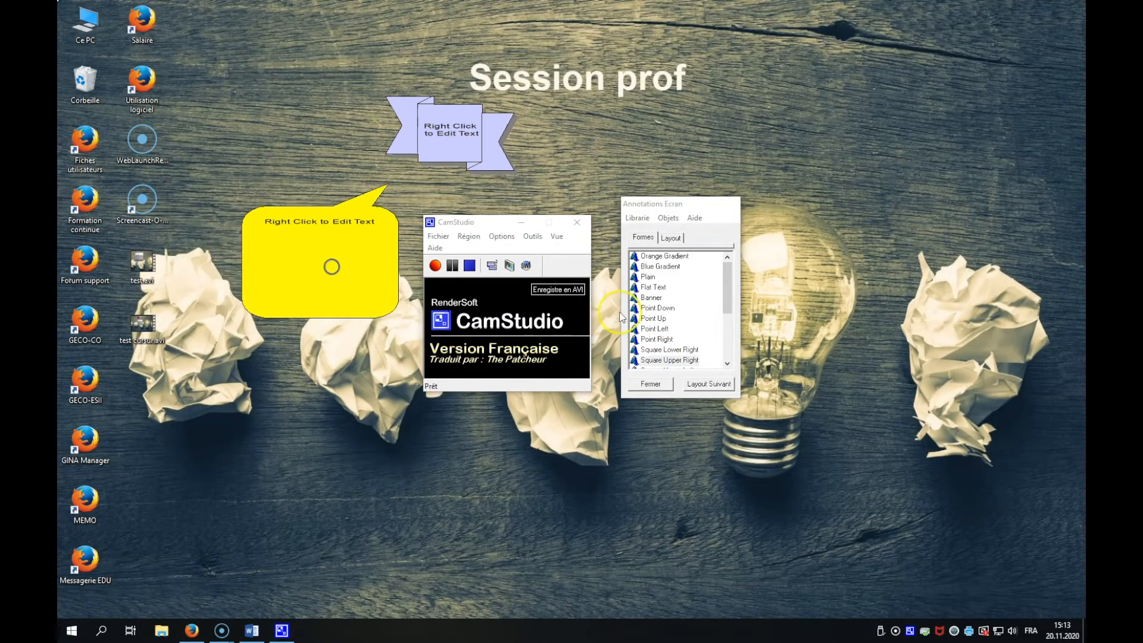
pyautogui.scroll(-1, 667, 334)
pyautogui.click(666, 352)
pyautogui.doubleClick(666, 353)
pyautogui.moveTo(548, 132); pyautogui.dragTo(660, 103)
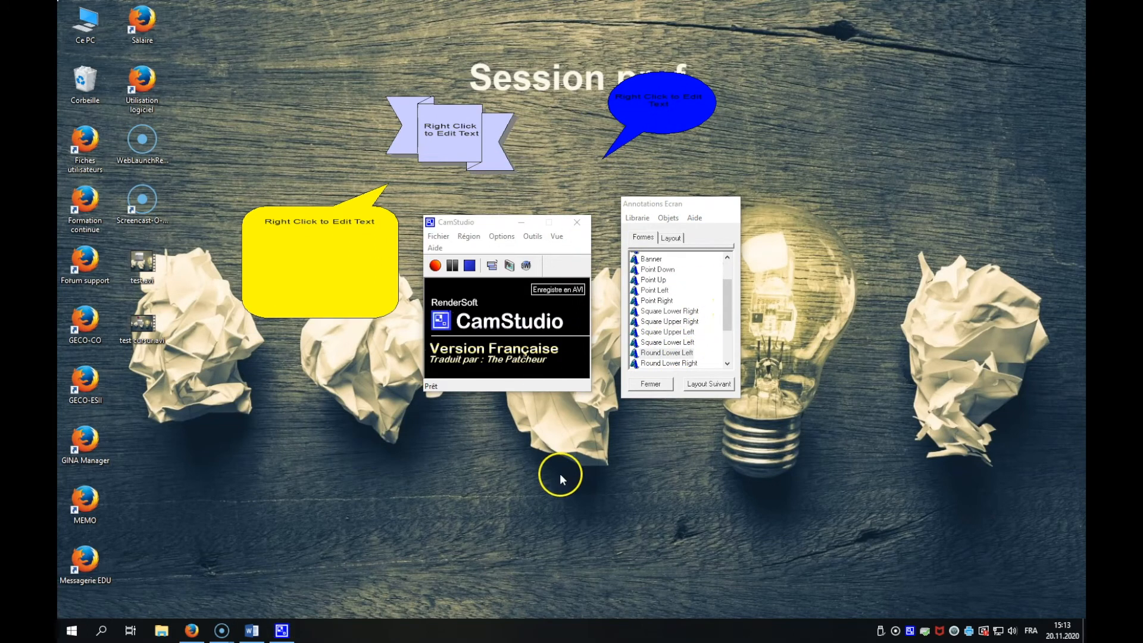
# Step: Switch to the Word document and arrange the blue callout by the greeting, the banner by Elément 2 and the yellow callout below
pyautogui.click(253, 632)
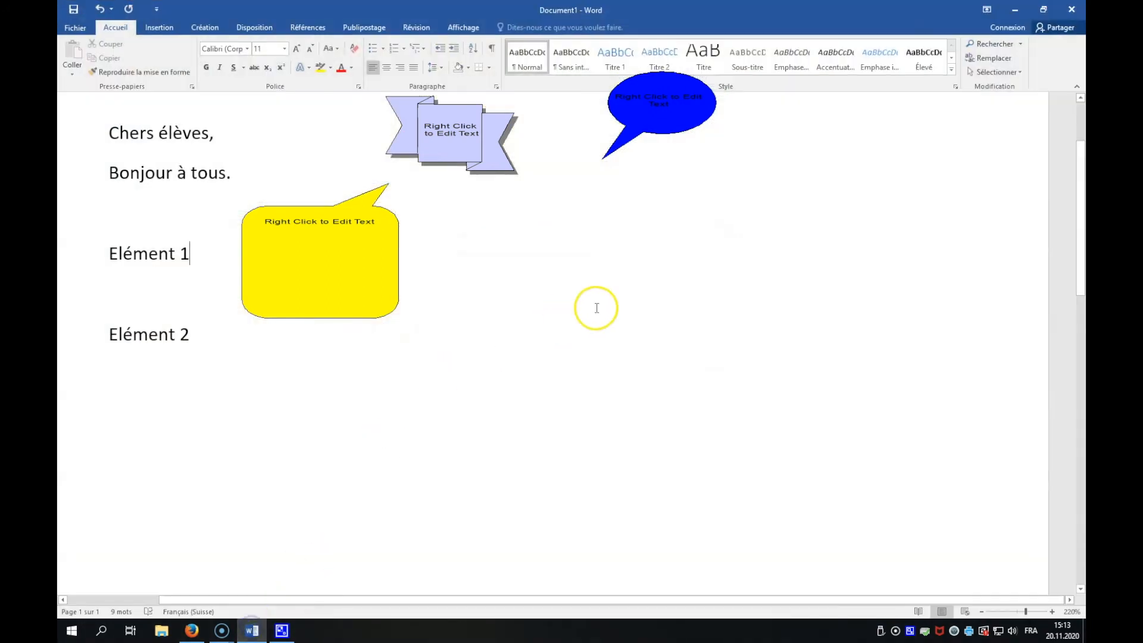
pyautogui.moveTo(458, 131); pyautogui.dragTo(391, 461)
pyautogui.moveTo(300, 287); pyautogui.dragTo(131, 479)
pyautogui.moveTo(682, 91); pyautogui.dragTo(343, 110)
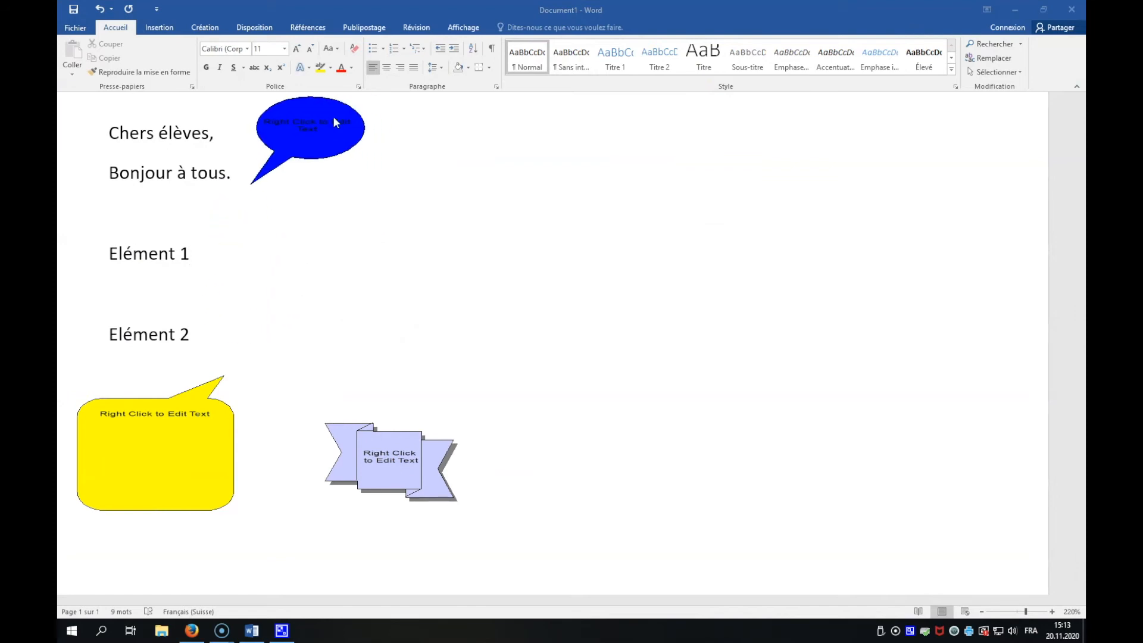
pyautogui.moveTo(184, 431); pyautogui.dragTo(195, 465)
pyautogui.moveTo(405, 464); pyautogui.dragTo(286, 316)
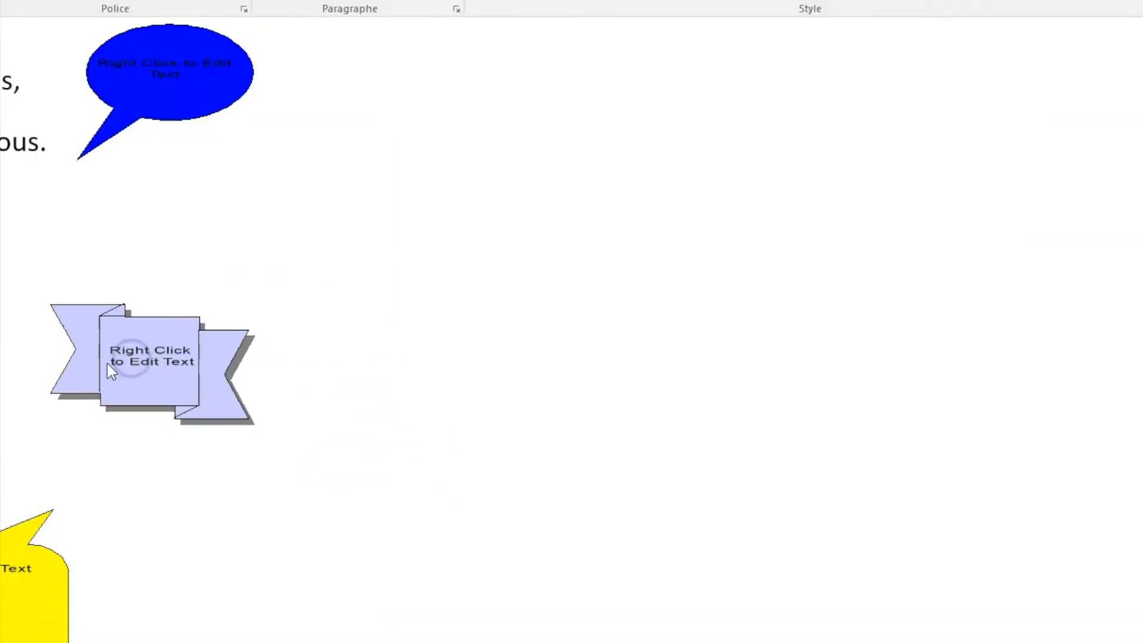
# Step: Replace the banner's text with "Faites attention à cet élément", broken into two lines after "attention"
pyautogui.rightClick(298, 309)
pyautogui.click(231, 440)
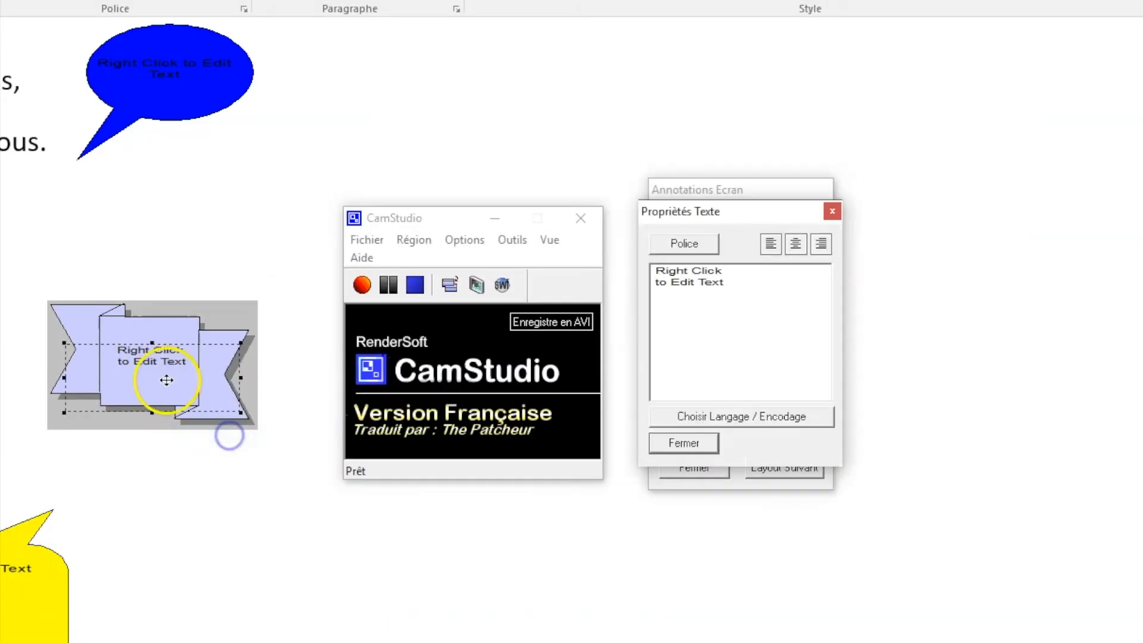
pyautogui.moveTo(726, 285); pyautogui.dragTo(620, 264)
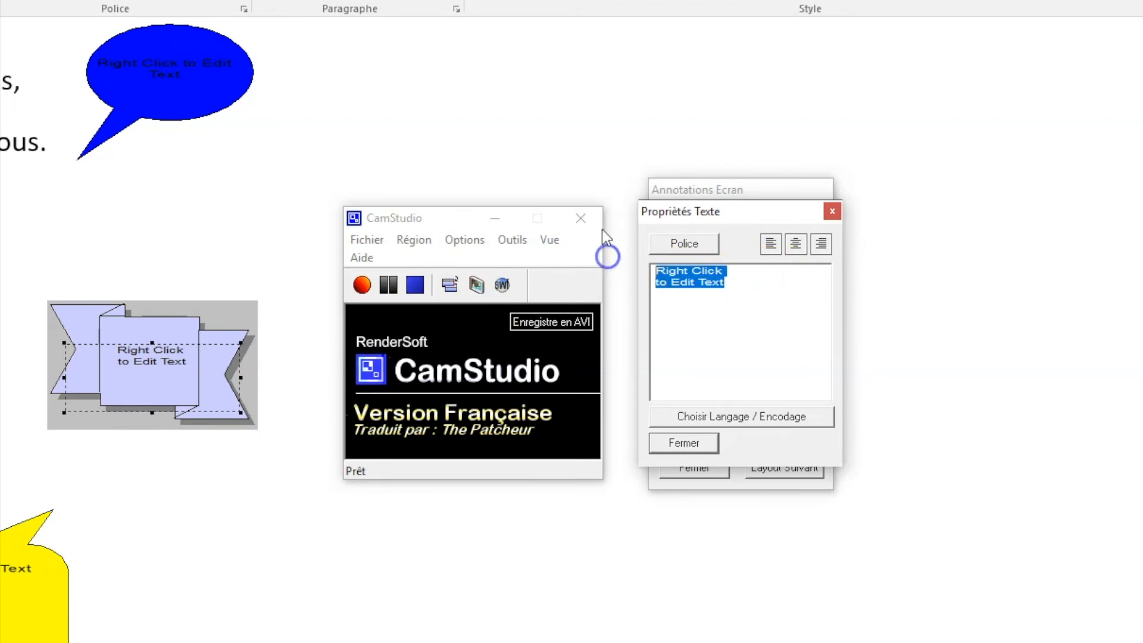
pyautogui.write('Fa')
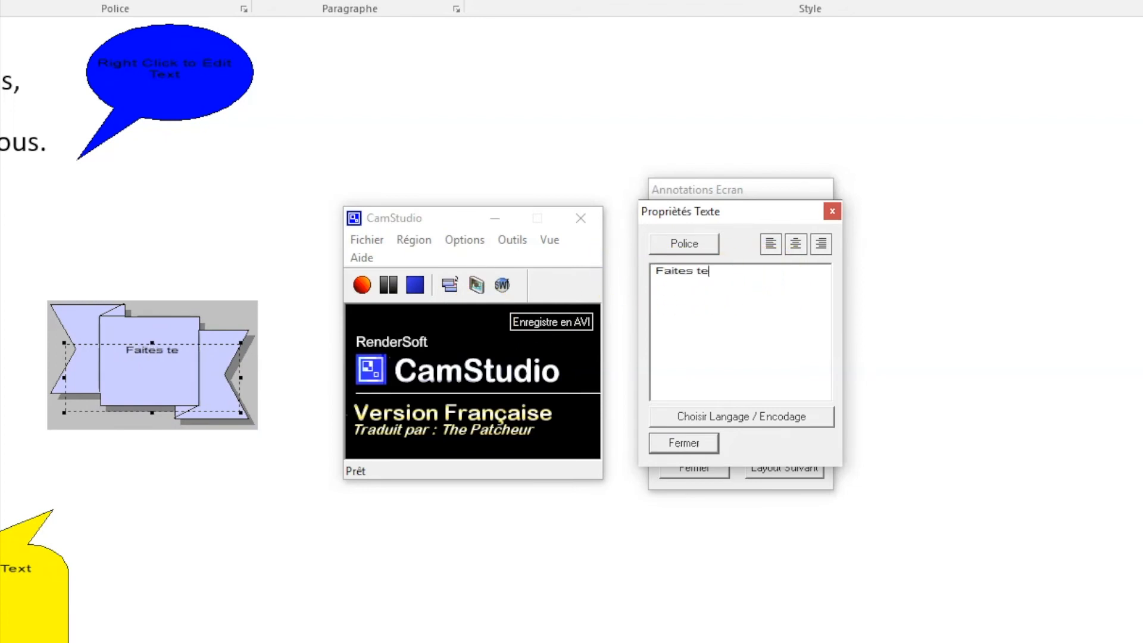
pyautogui.write('ites attention à cet élément')
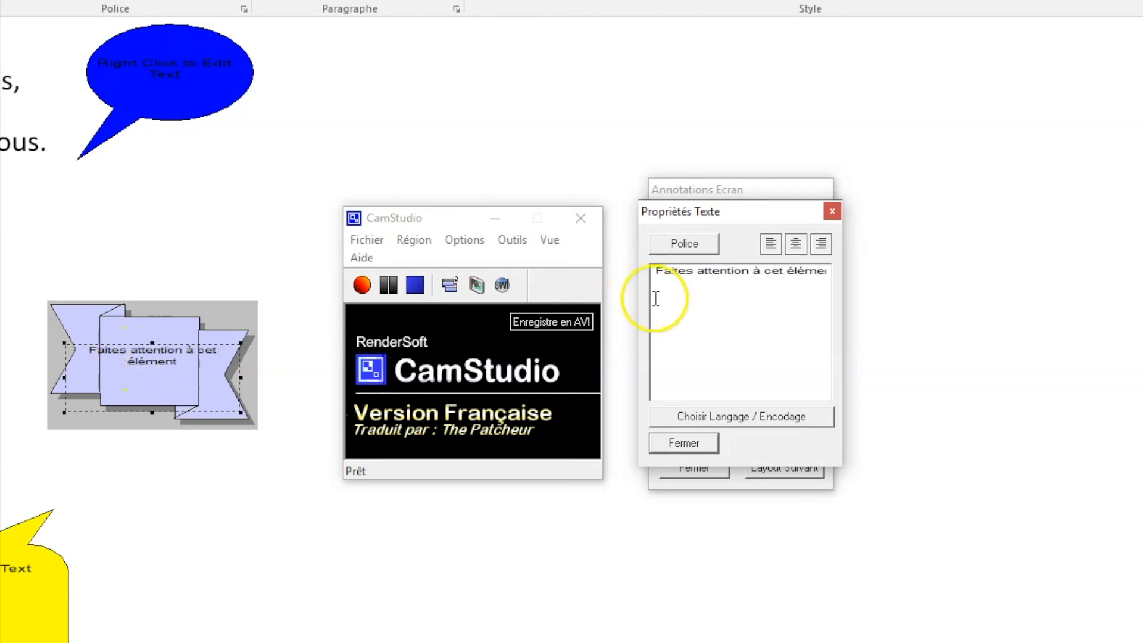
pyautogui.click(753, 271)
pyautogui.press('Return')
# Step: Format the banner text as bold (Gras) in red (Rouge) and close its text properties
pyautogui.click(711, 244)
pyautogui.click(738, 303)
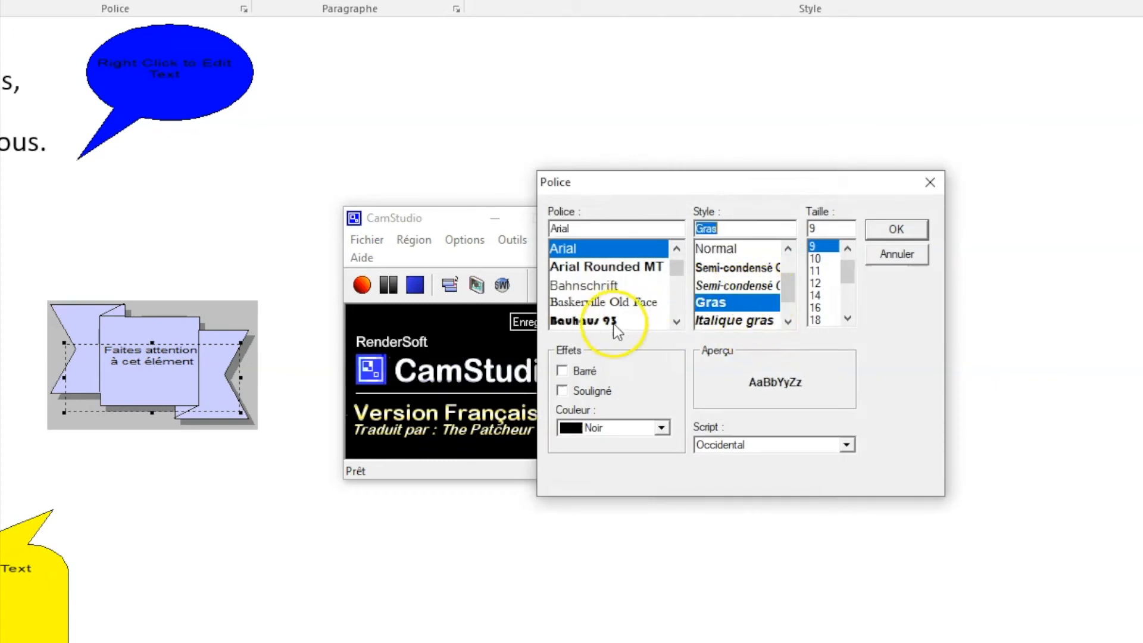
pyautogui.click(660, 427)
pyautogui.click(604, 556)
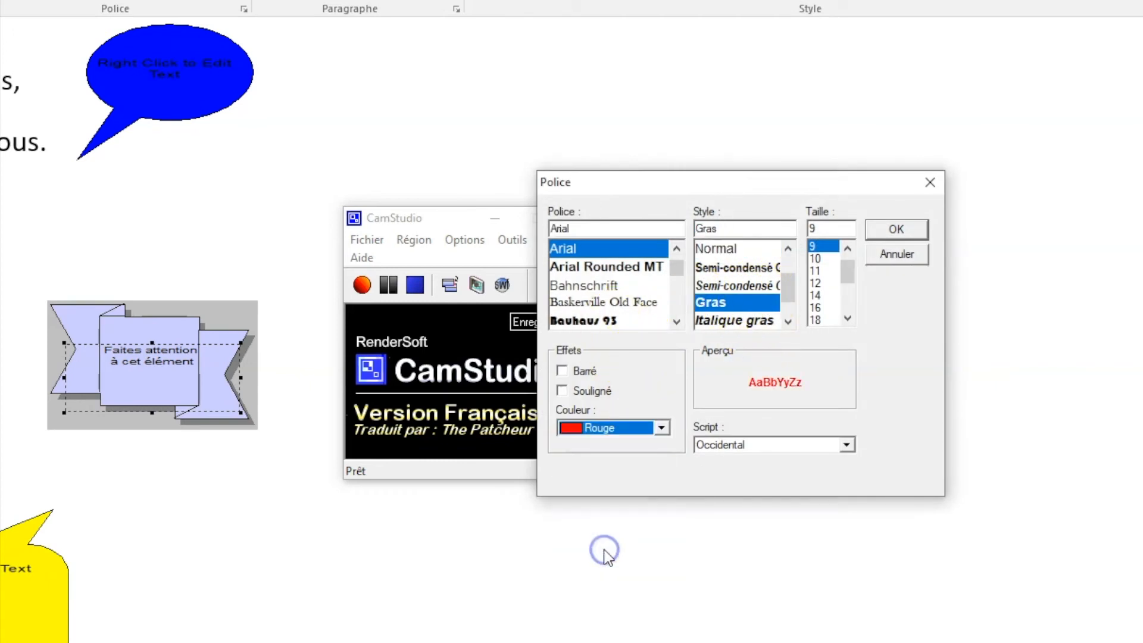
pyautogui.click(892, 228)
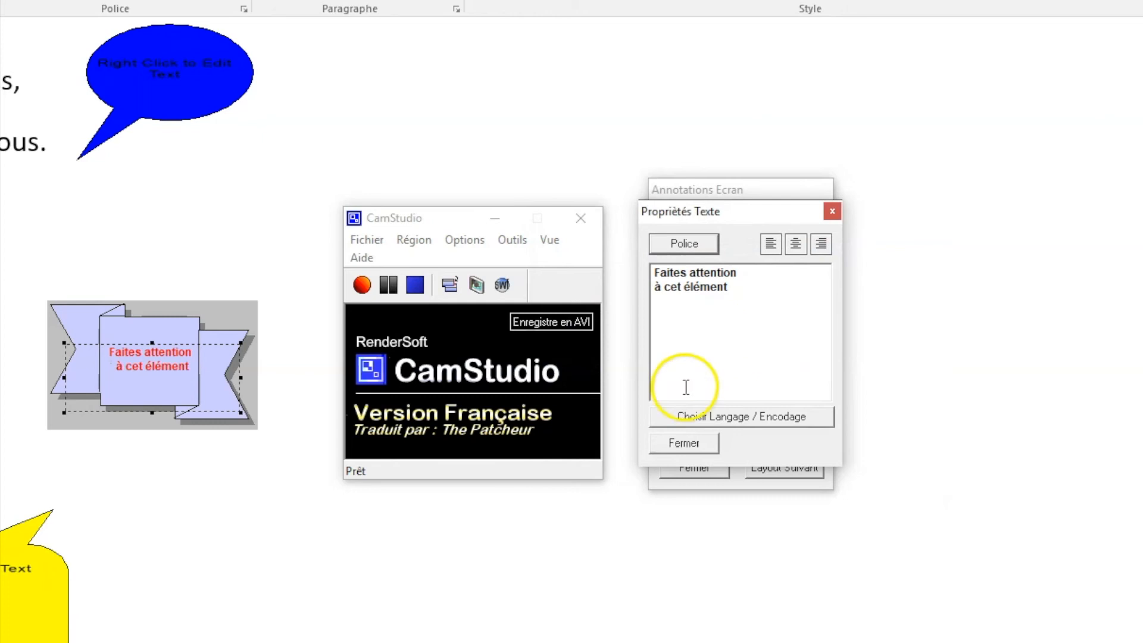
pyautogui.click(690, 441)
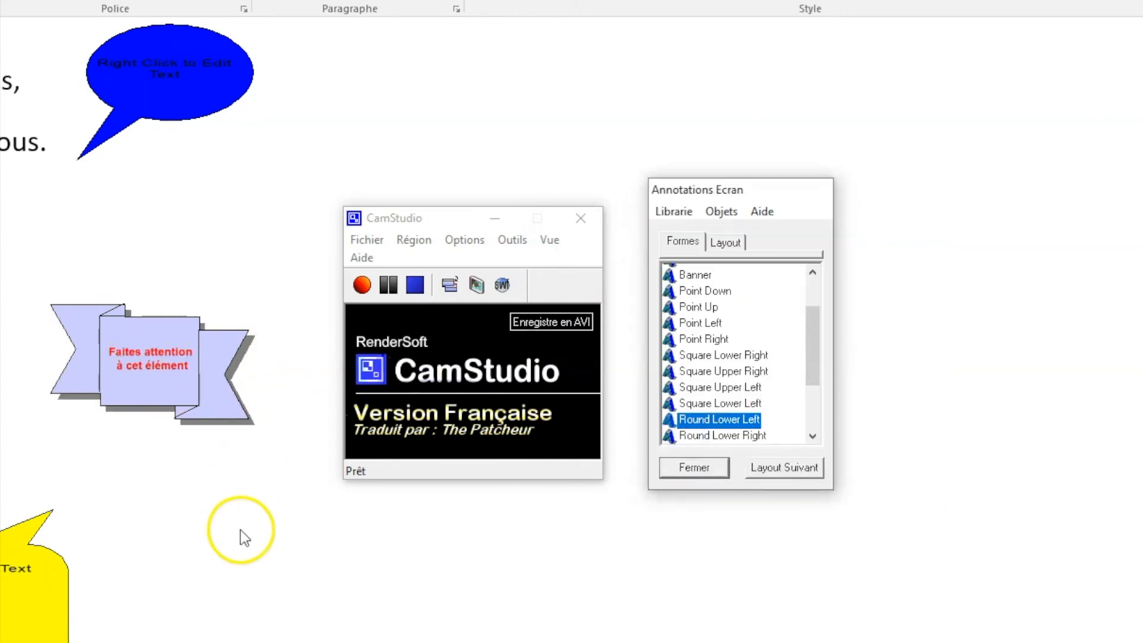
# Step: Move the banner slightly away from the Elément 1 and Elément 2 lines and return to the document
pyautogui.click(257, 538)
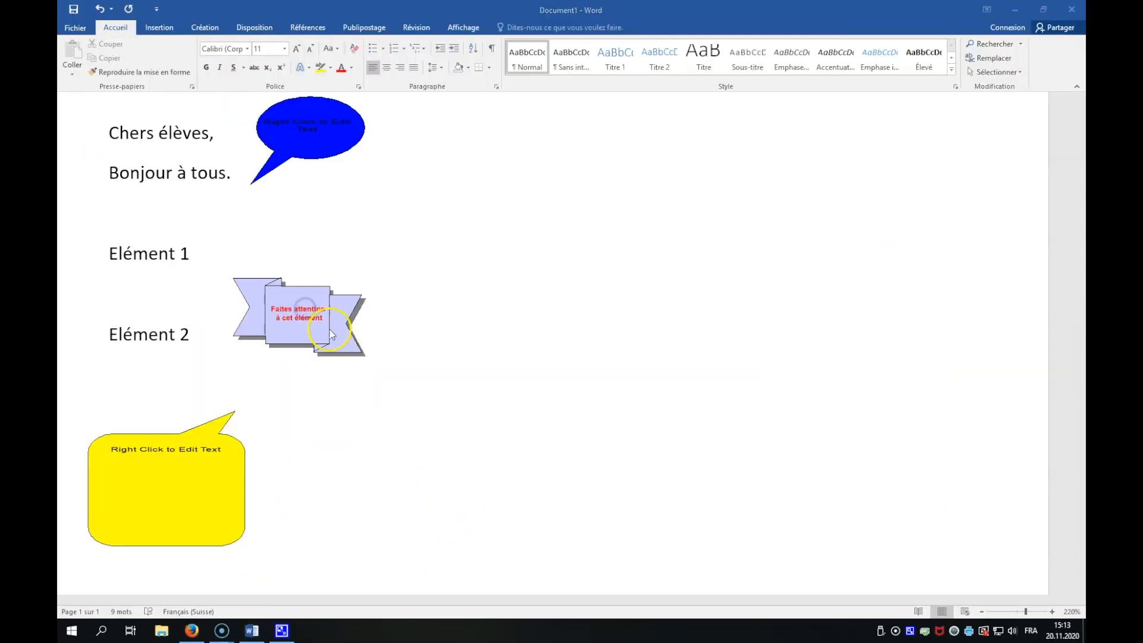
pyautogui.moveTo(330, 330); pyautogui.dragTo(355, 323)
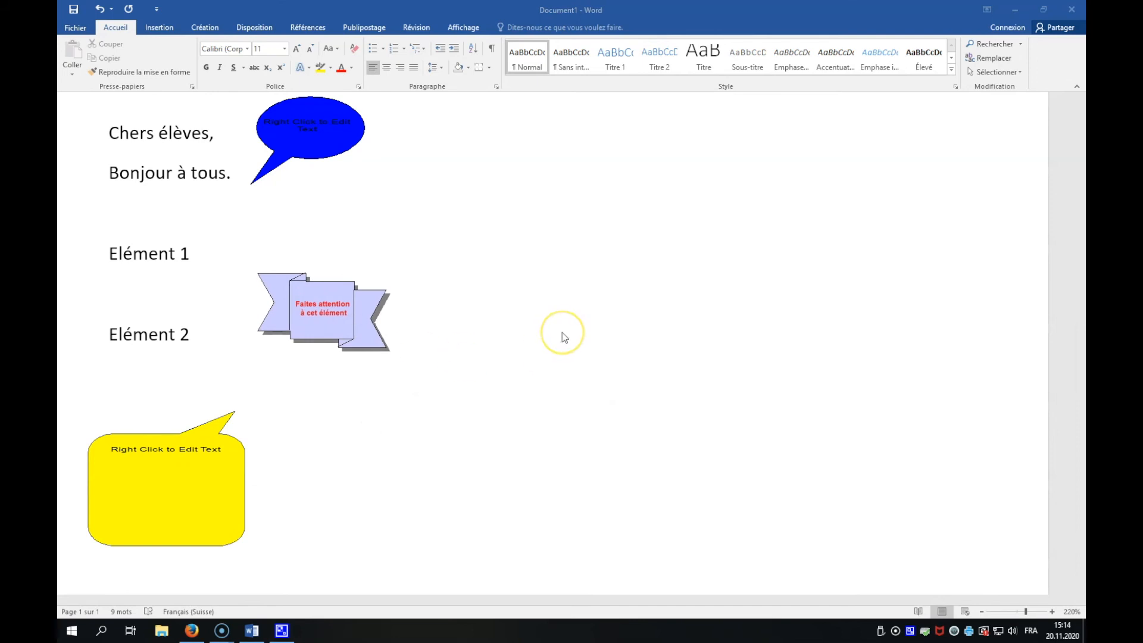
pyautogui.click(561, 335)
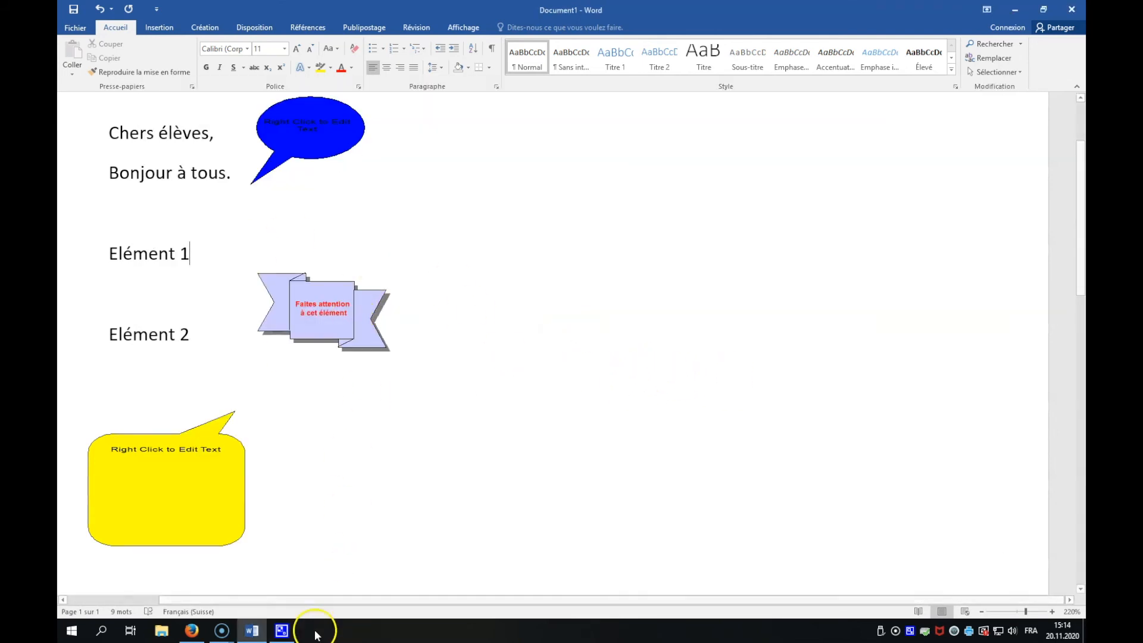
# Step: Switch back to CamStudio and save the current arrangement of annotations as a layout
pyautogui.click(283, 629)
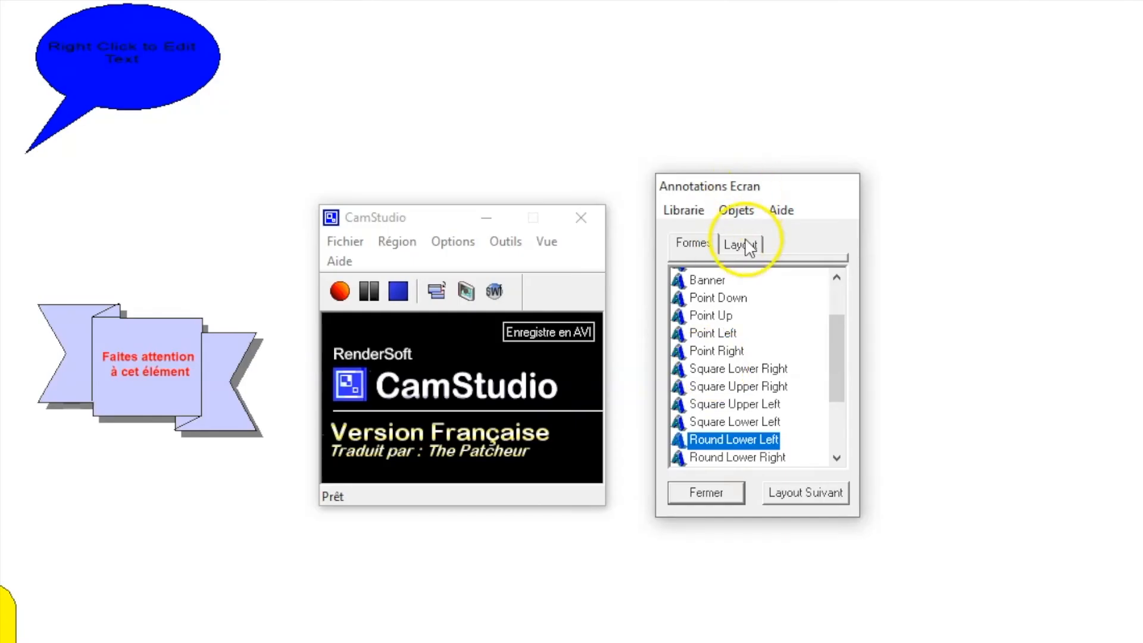
pyautogui.click(671, 238)
pyautogui.rightClick(716, 303)
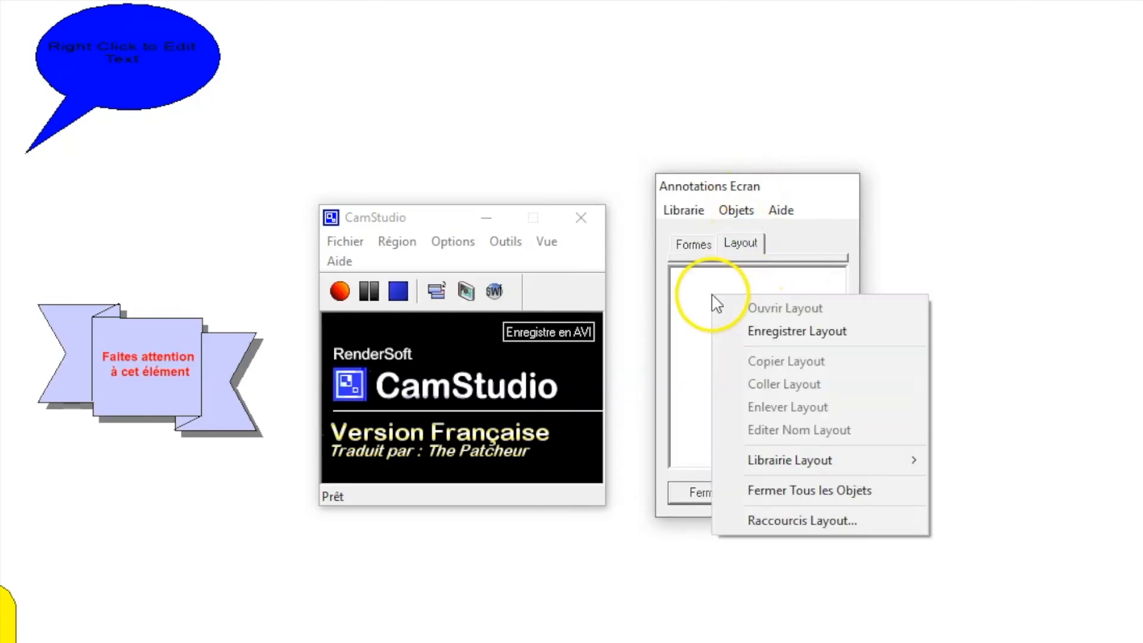
pyautogui.click(789, 326)
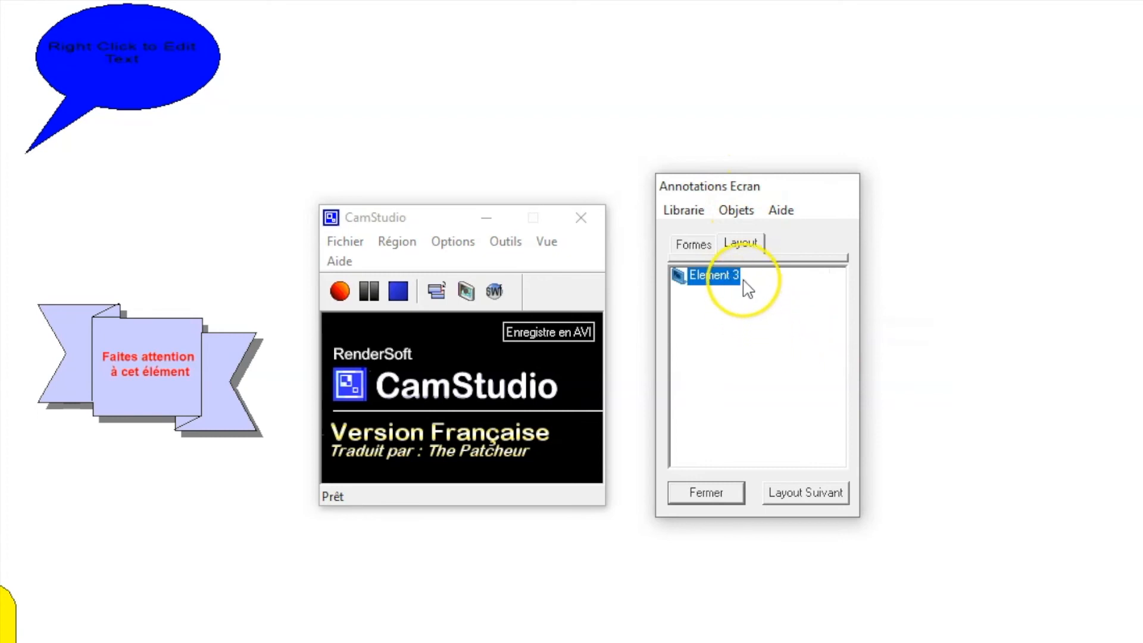
# Step: Rename the saved annotation layout as "Commentaires"
pyautogui.click(727, 279)
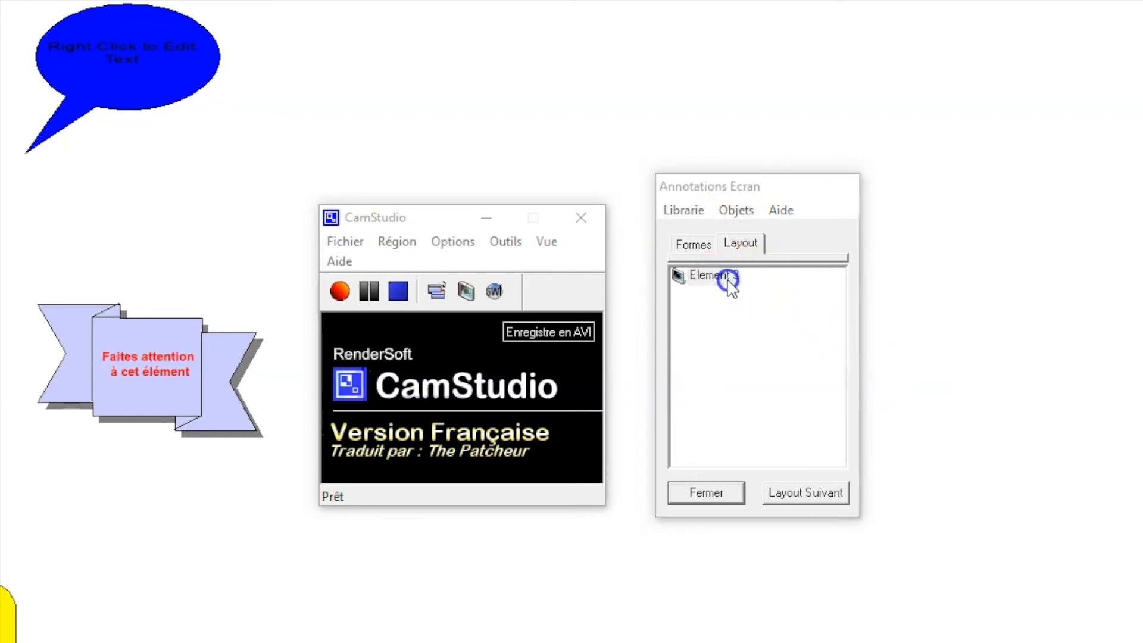
pyautogui.doubleClick(727, 278)
pyautogui.moveTo(744, 278); pyautogui.dragTo(677, 278)
pyautogui.write('Commentaires')
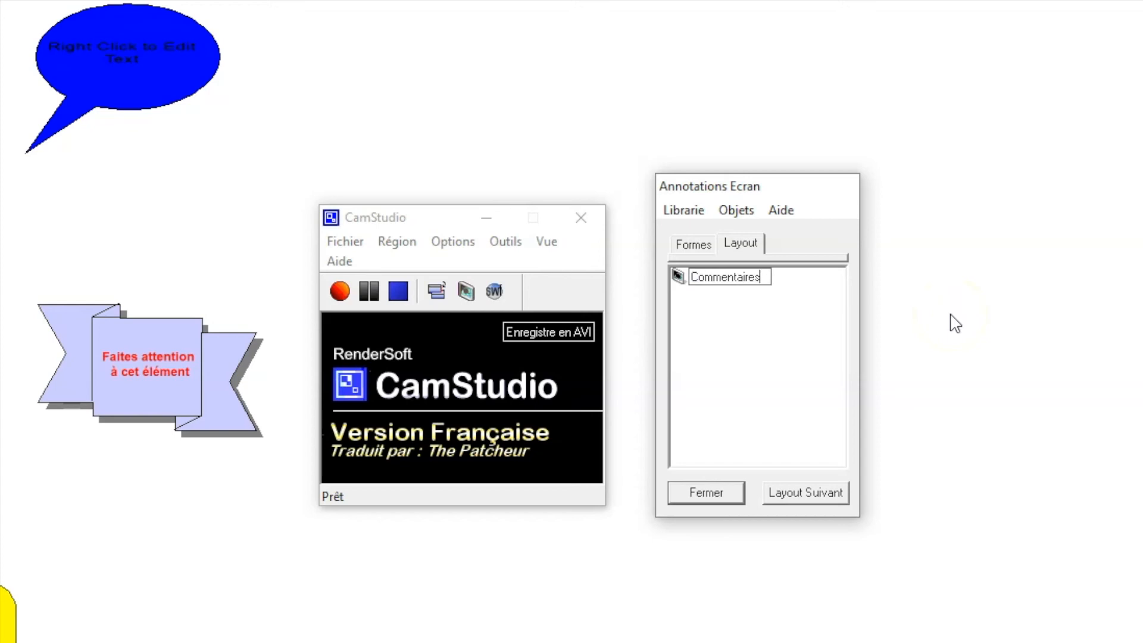
pyautogui.press('Return')
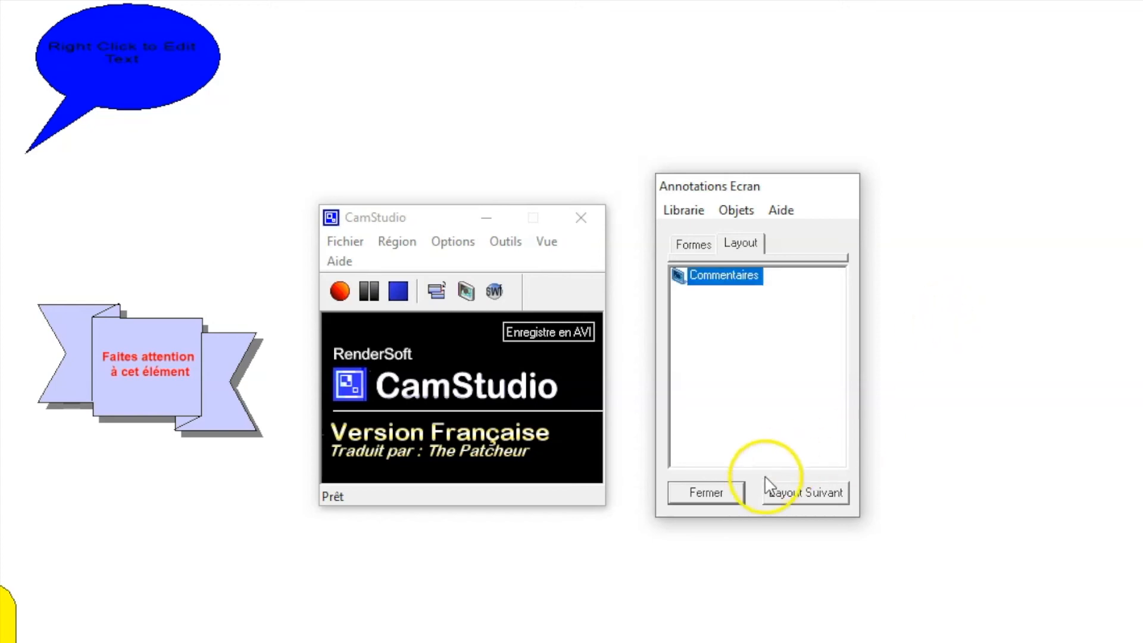
# Step: Close the screen annotations window, start recording with the annotations displayed and minimise CamStudio
pyautogui.click(704, 490)
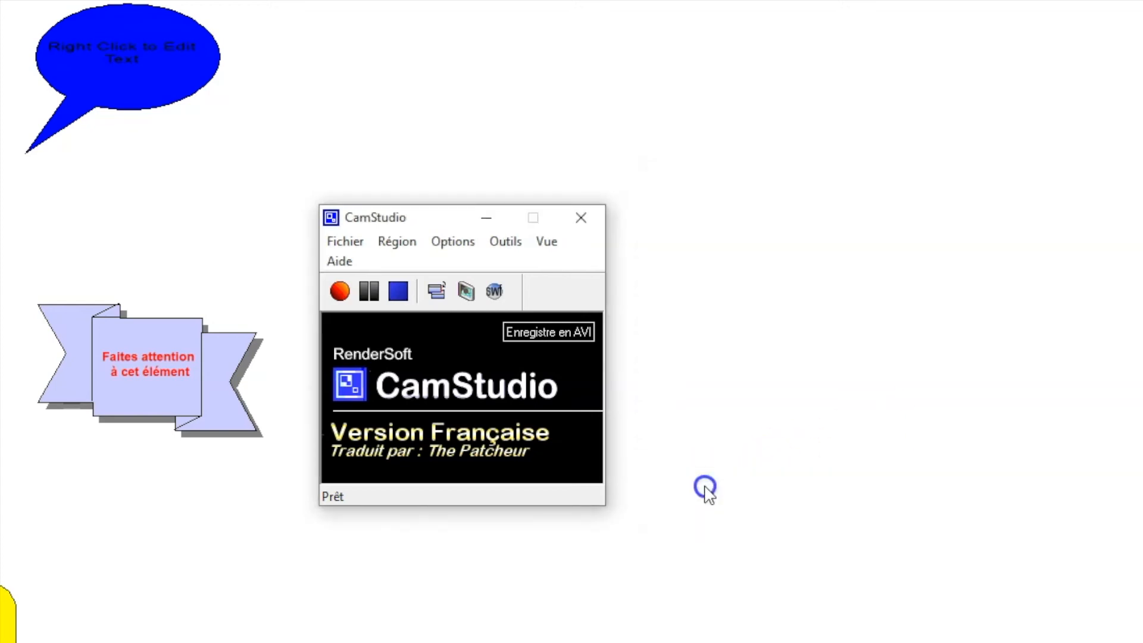
pyautogui.click(337, 292)
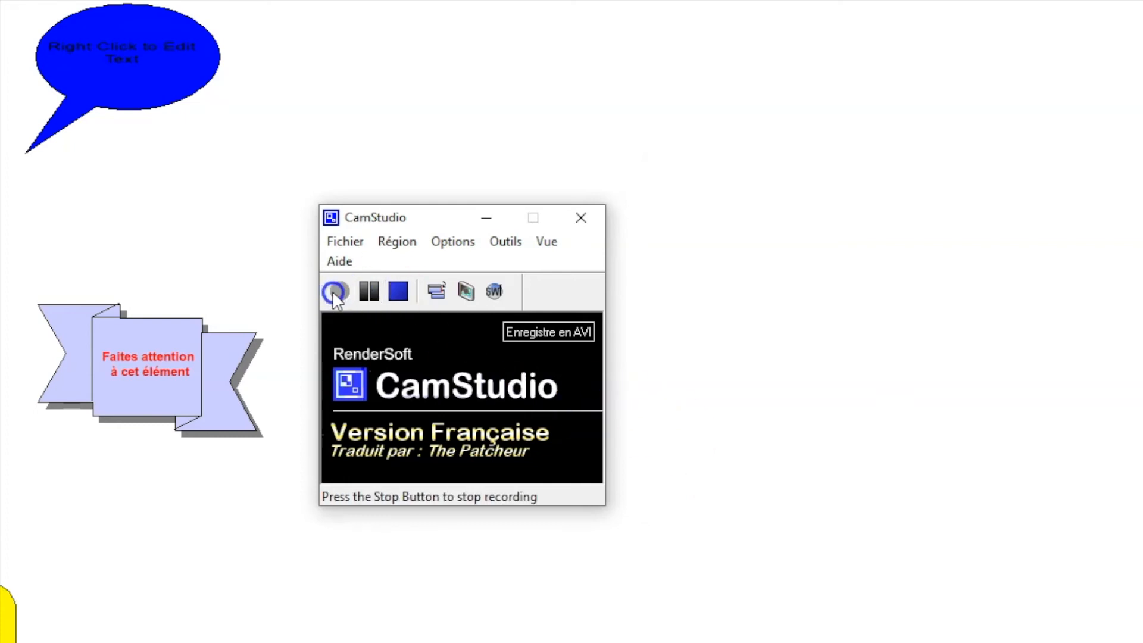
pyautogui.click(525, 224)
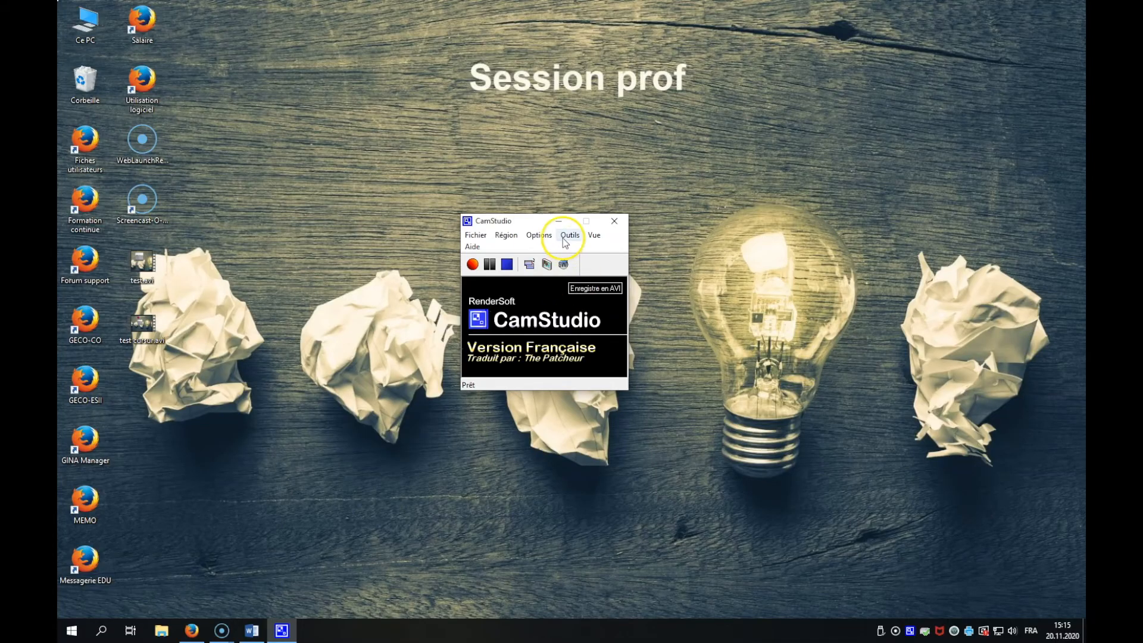
# Step: Open the keyboard shortcut settings, examine the keys assigned to recording, stopping, cancelling and switching layouts, and accept them as they are
pyautogui.click(566, 235)
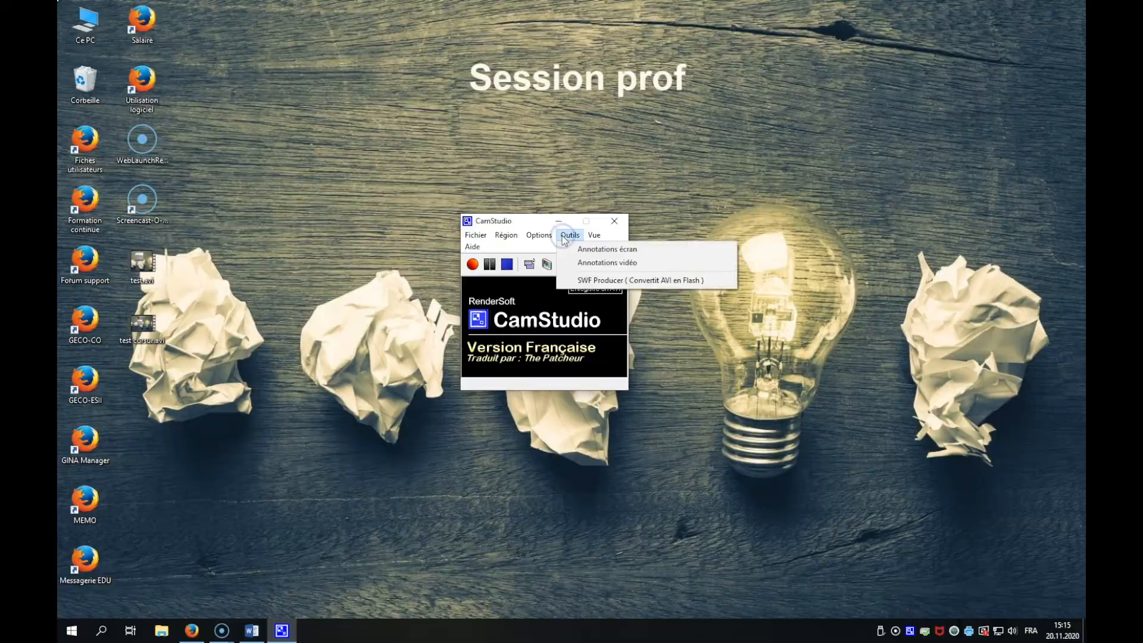
pyautogui.moveTo(541, 236)
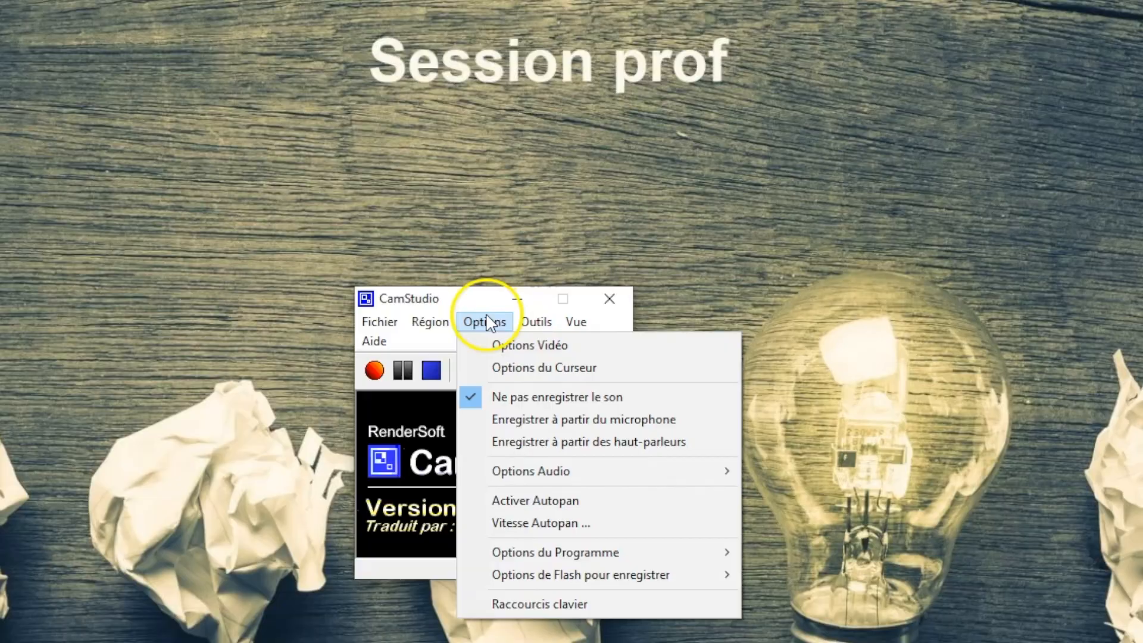
pyautogui.click(638, 606)
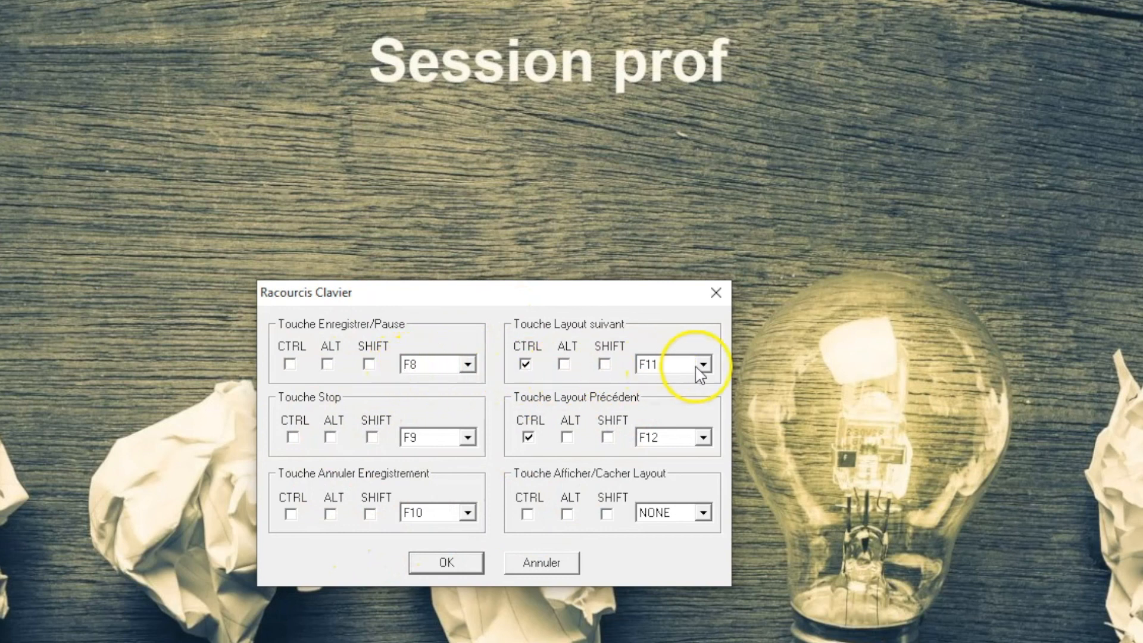
pyautogui.click(298, 334)
pyautogui.click(448, 329)
pyautogui.click(376, 403)
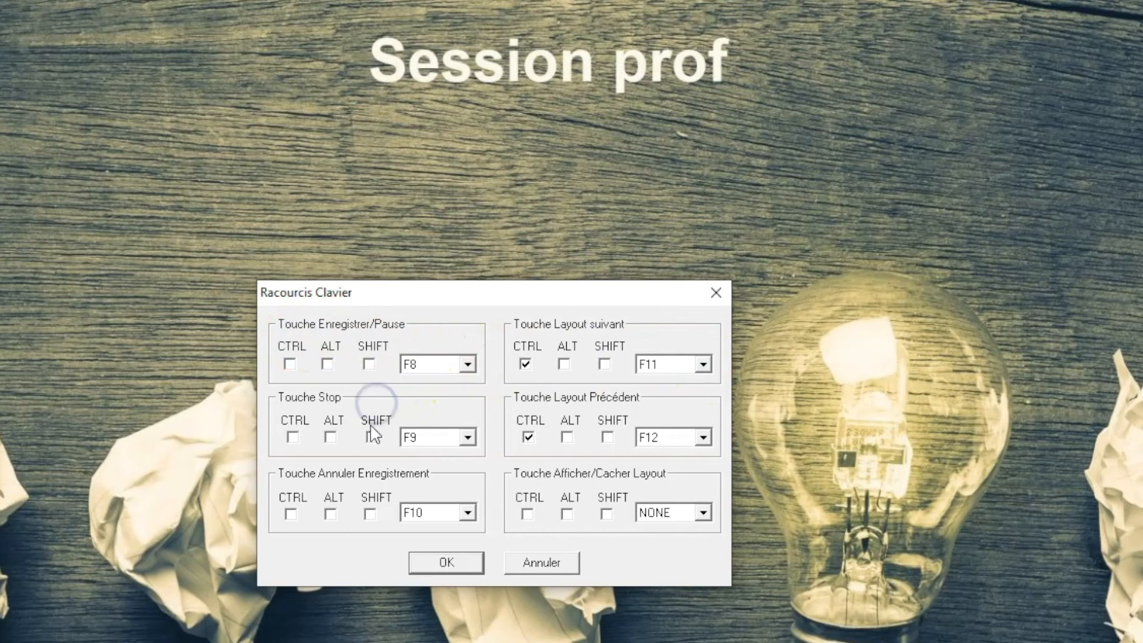
pyautogui.click(620, 324)
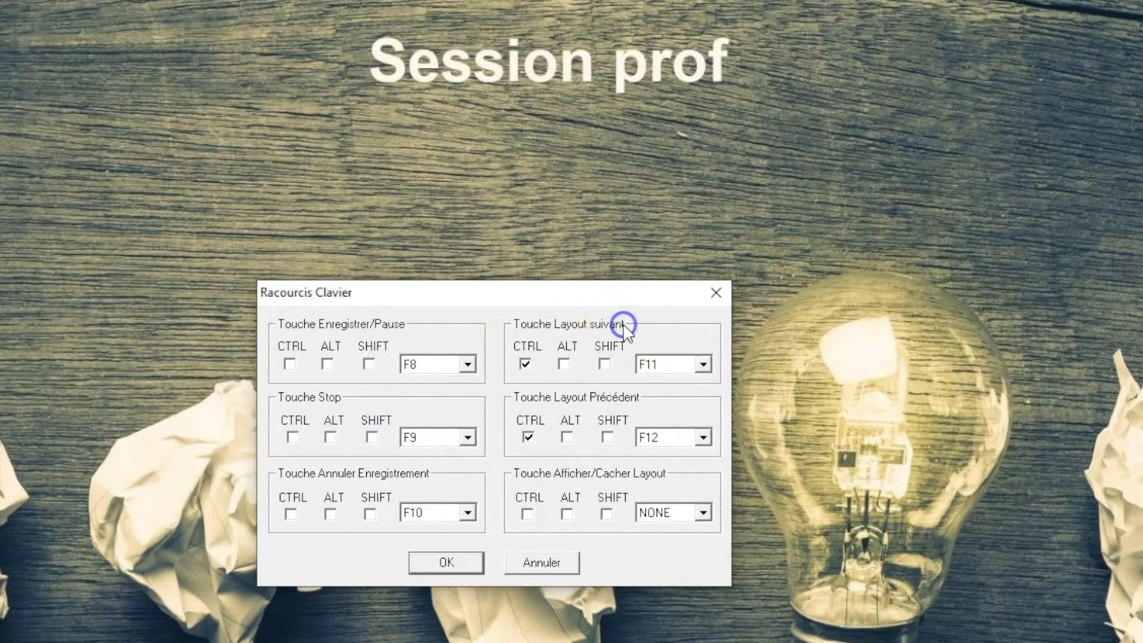
pyautogui.click(523, 344)
pyautogui.click(674, 349)
pyautogui.click(444, 565)
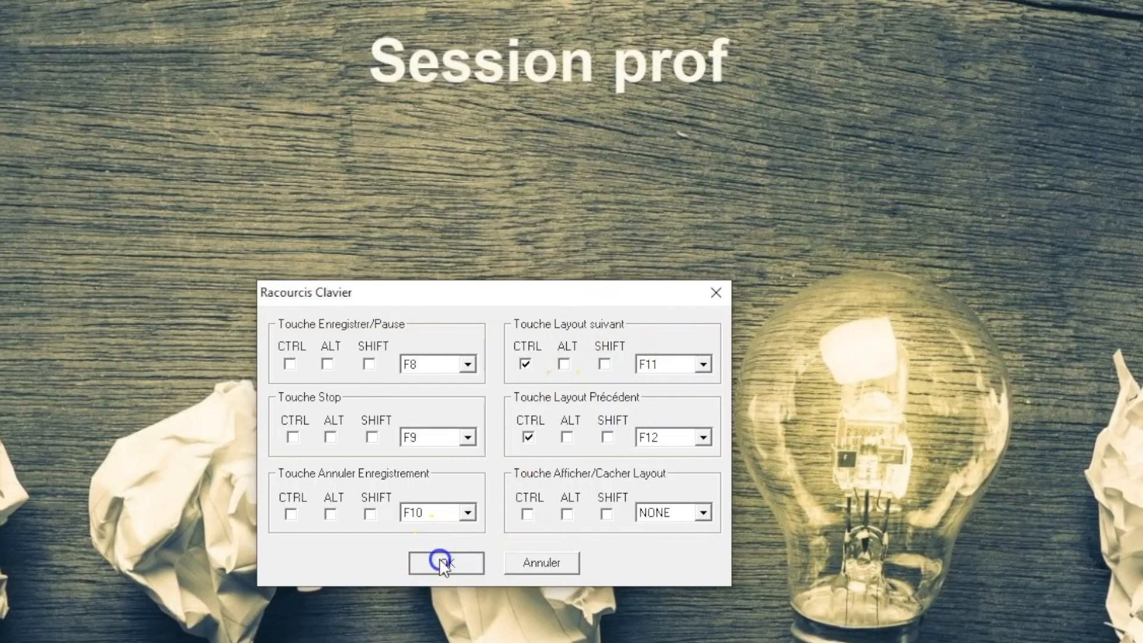
pyautogui.moveTo(542, 231); pyautogui.dragTo(426, 265)
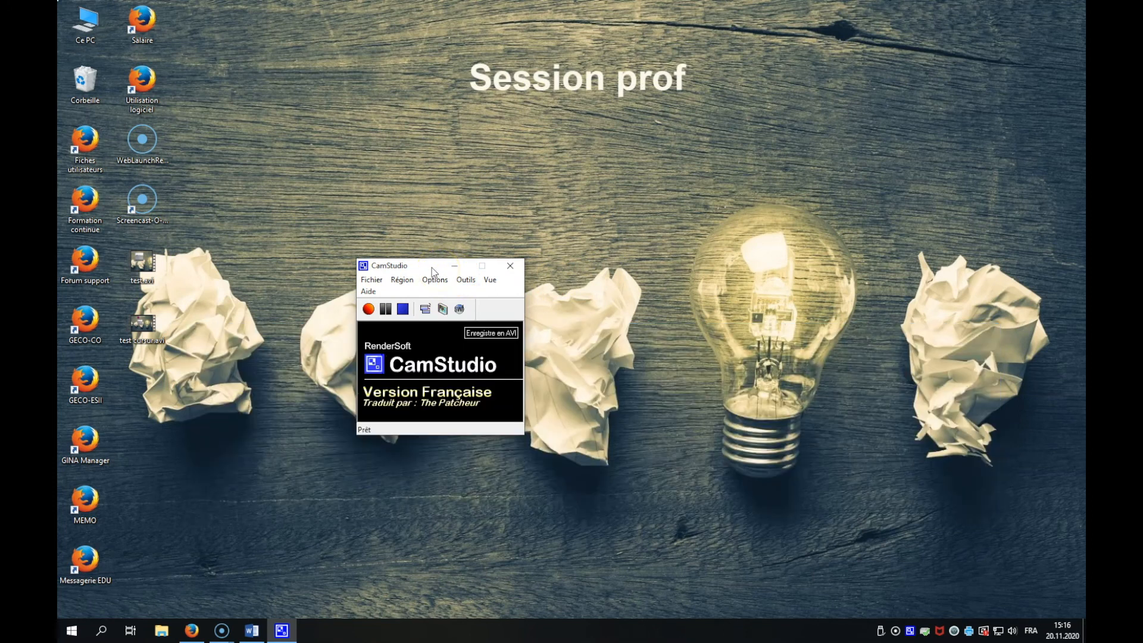
pyautogui.moveTo(432, 266); pyautogui.dragTo(469, 213)
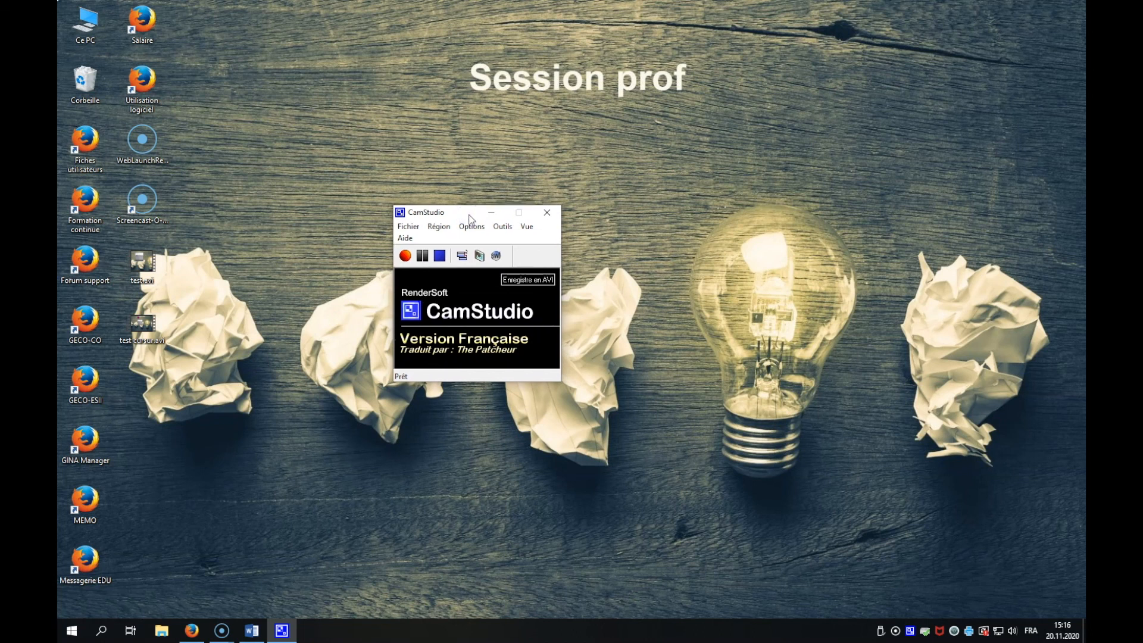